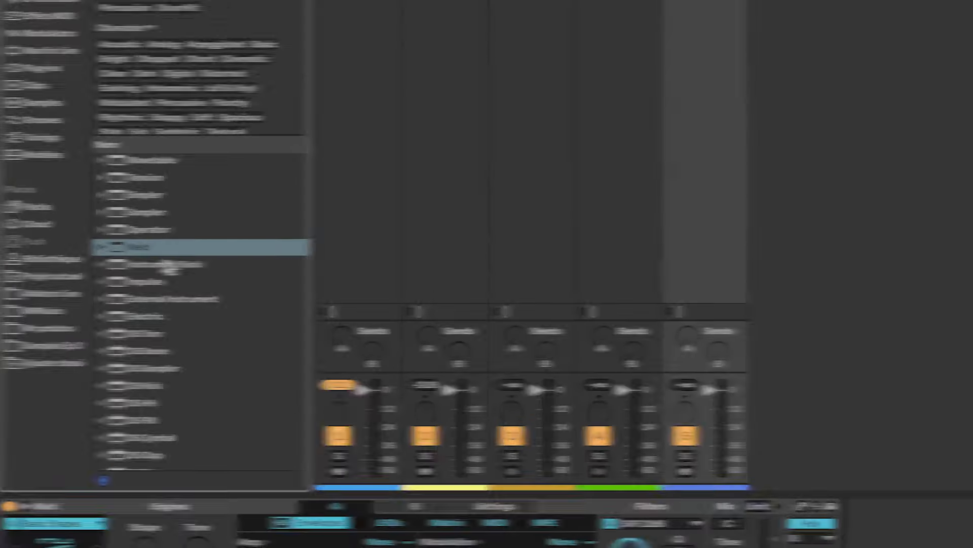
Step: Expand the Drift instrument in the browser and preview the Wailing Poly Pad, Vintage Chorus Bass and VHS Dreams presets
scroll(167, 534, "down", 5)
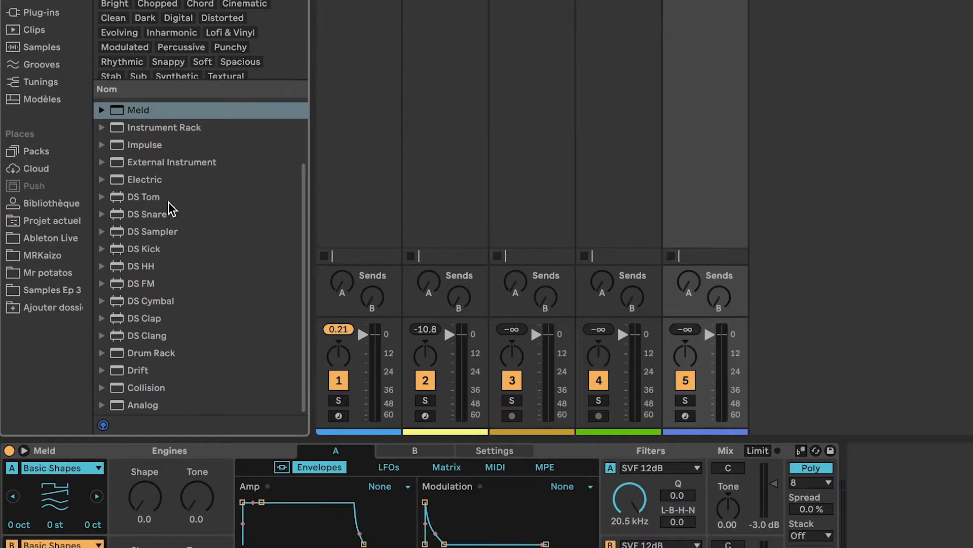
left_click(151, 371)
left_click(102, 370)
scroll(138, 365, "down", 3)
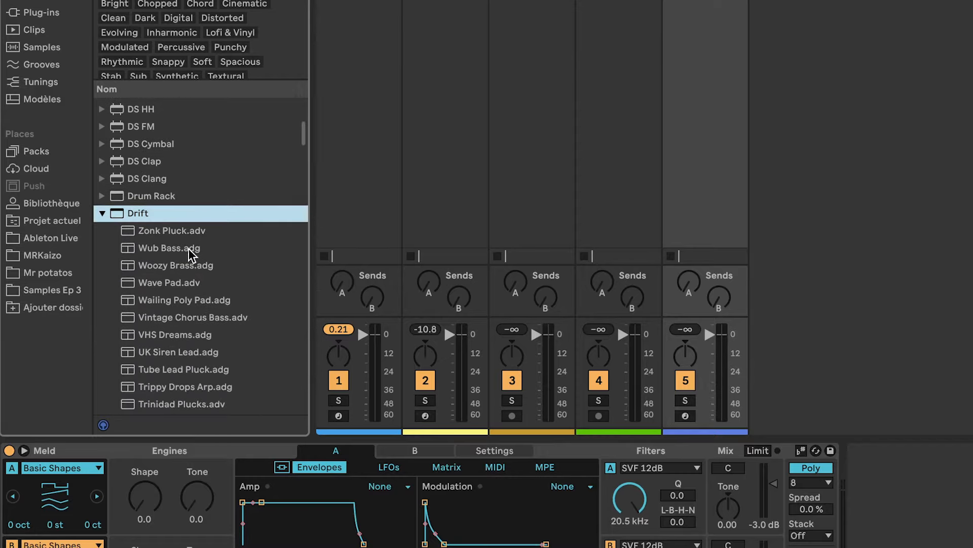
scroll(176, 240, "down", 4)
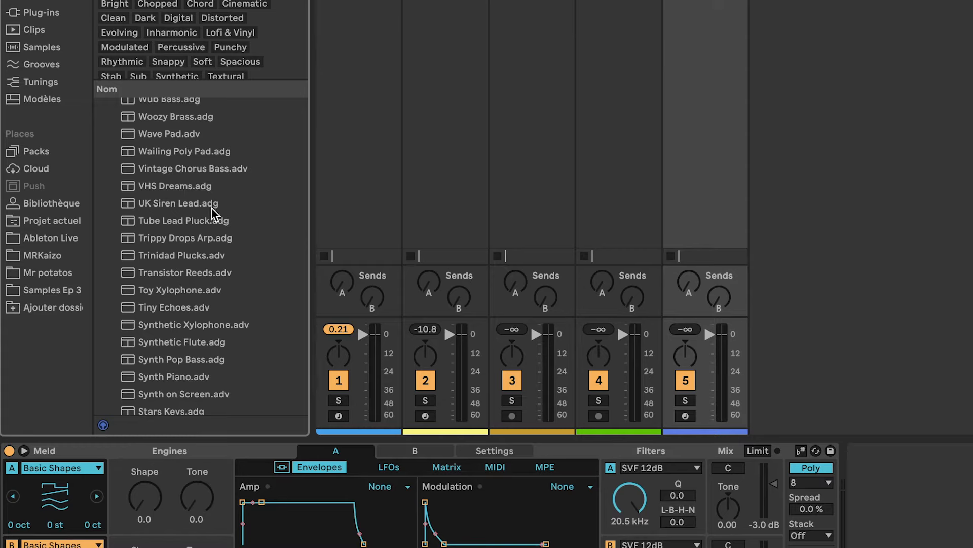
left_click(193, 155)
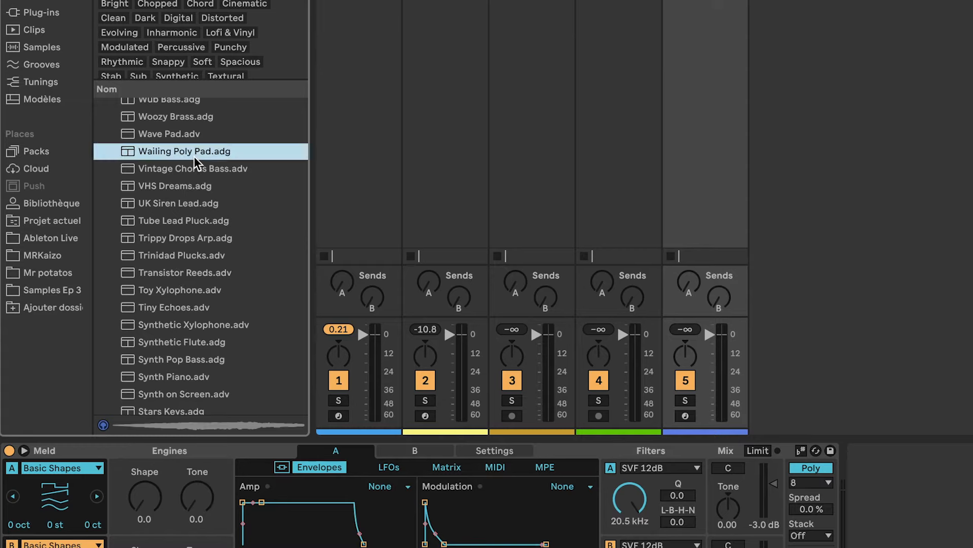
left_click(191, 169)
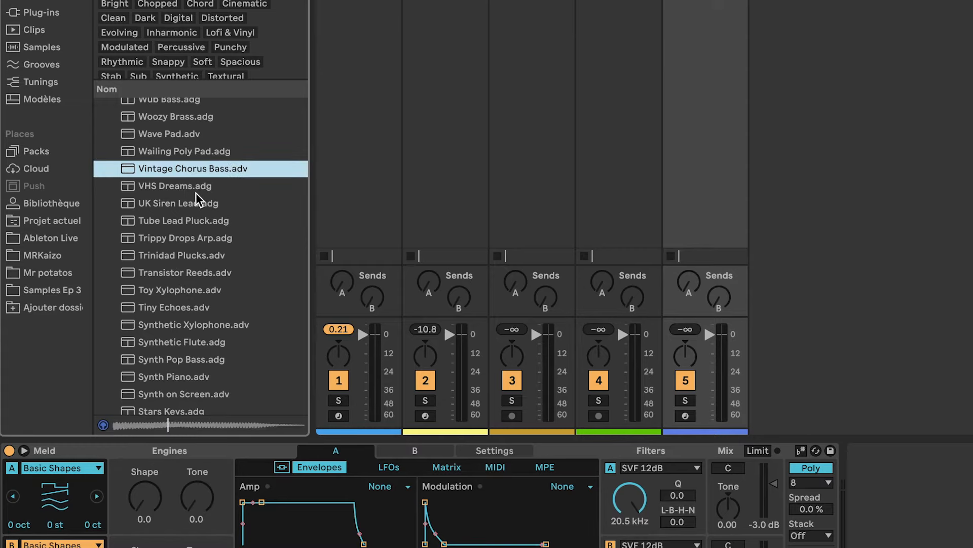
left_click(193, 184)
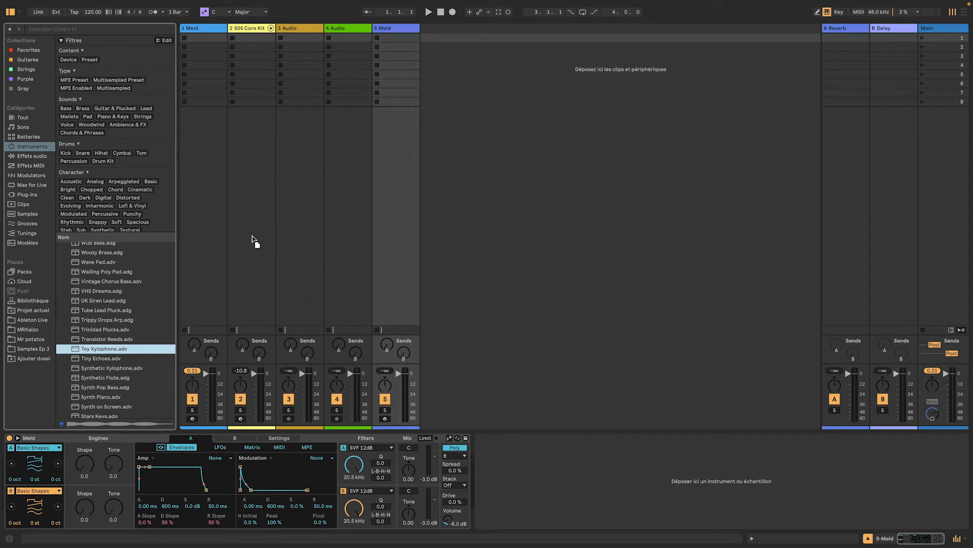
Step: Load the Toy Xylophone preset onto the 505 Core Kit track and undo the replacement
left_click_drag(253, 236, 498, 191)
left_click_drag(404, 194, 338, 145)
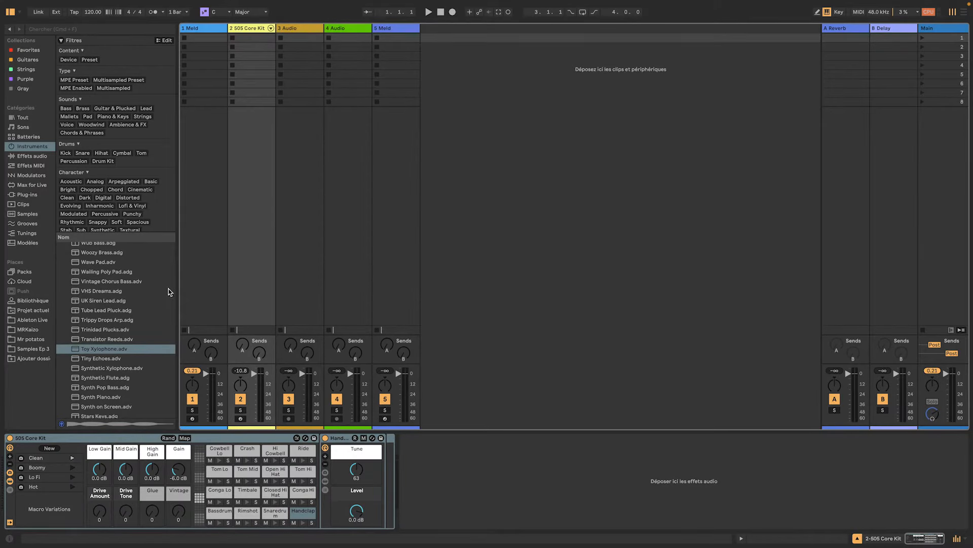
double_click(119, 350)
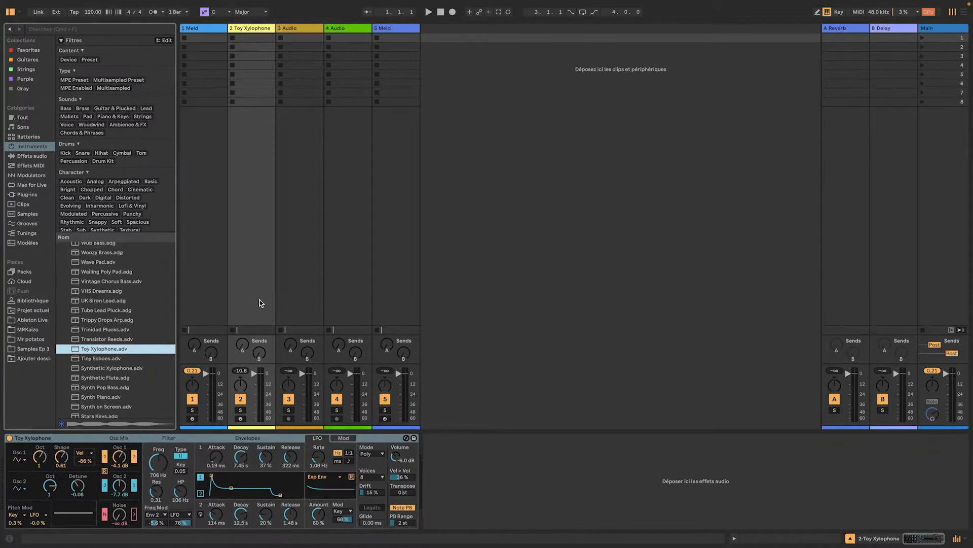
key("super+z")
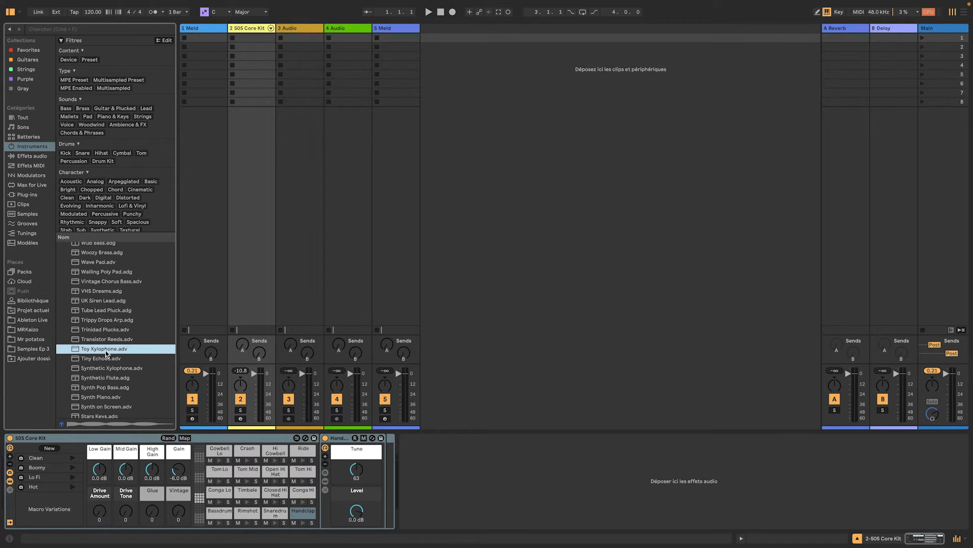
Step: Create new tracks from the Drift presets Toy Xylophone, Woozy Brass and Vintage Chorus Bass after the existing tracks
left_click_drag(179, 333, 462, 171)
left_click_drag(127, 300, 496, 215)
left_click(105, 319)
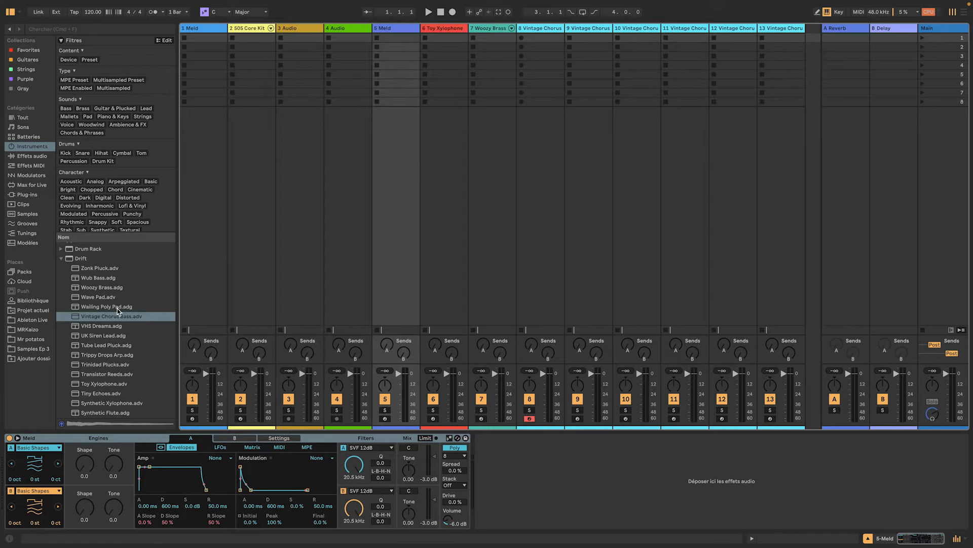
Step: Add three more tracks after the last one from the presets Wailing Poly Pad, Wave Pad and Woozy Brass
left_click_drag(117, 308, 776, 122)
left_click_drag(818, 78, 817, 79)
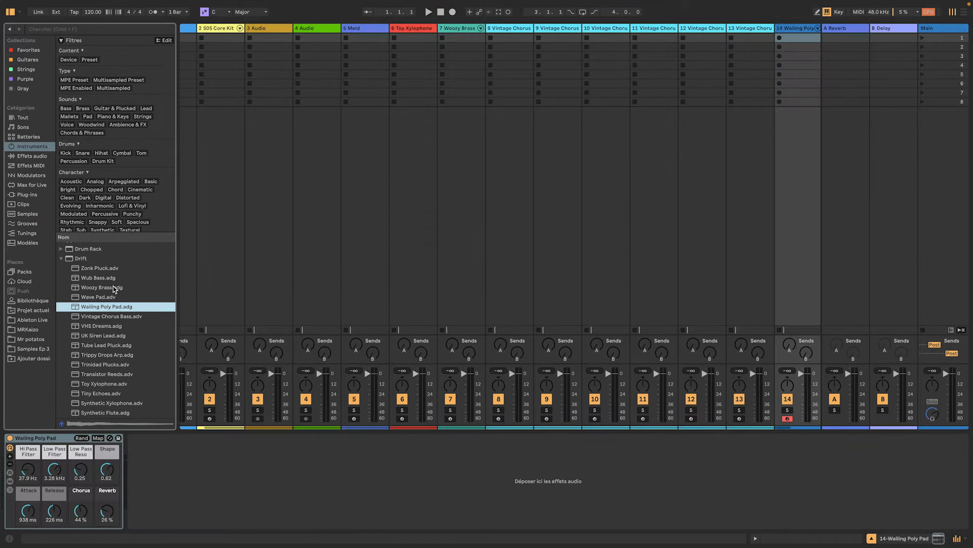
left_click_drag(95, 297, 615, 172)
left_click_drag(773, 85, 817, 65)
left_click_drag(106, 288, 565, 181)
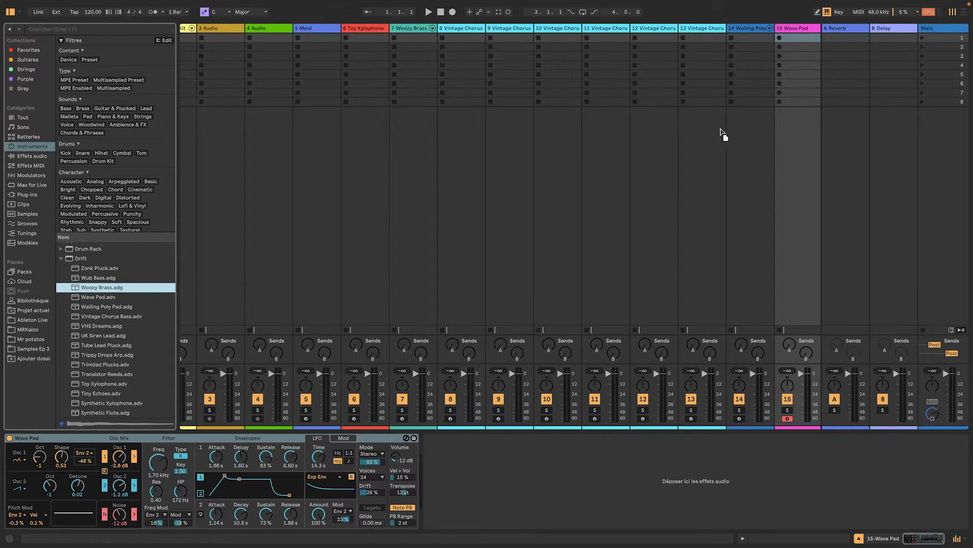
left_click_drag(722, 134, 811, 147)
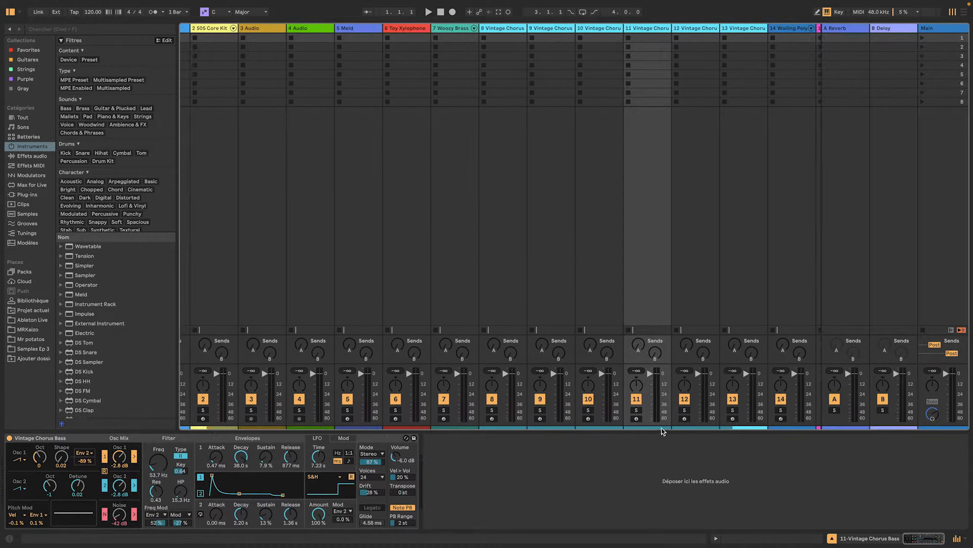
Step: Delete the last three tracks: Woozy Brass (16), Wave Pad (15) and Wailing Poly Pad (14)
scroll(662, 428, "right", 3)
scroll(744, 429, "left", 3)
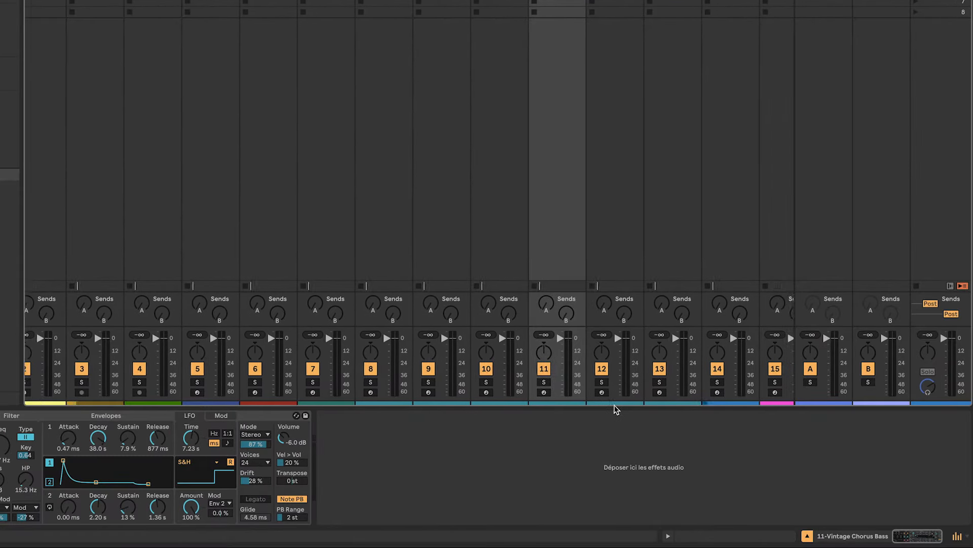
scroll(616, 409, "right", 3)
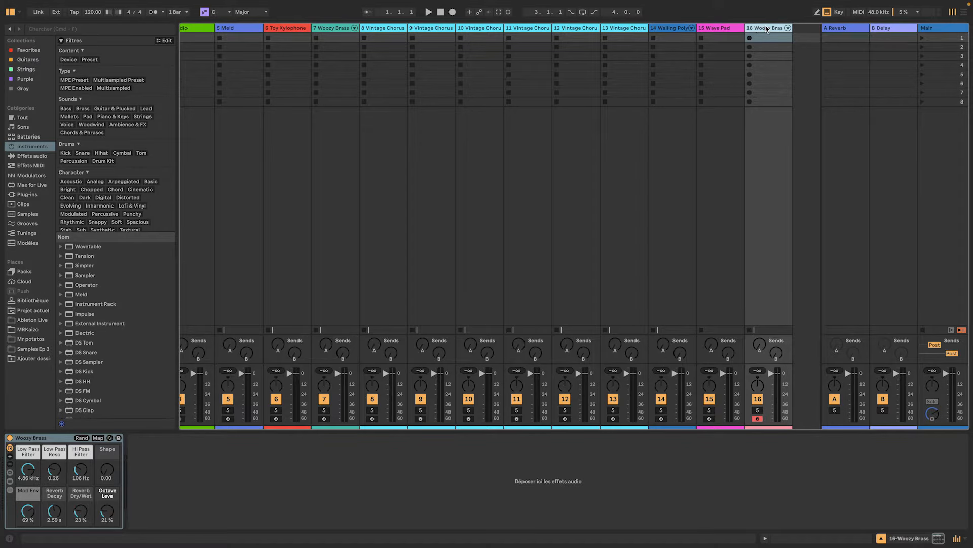
left_click(725, 29)
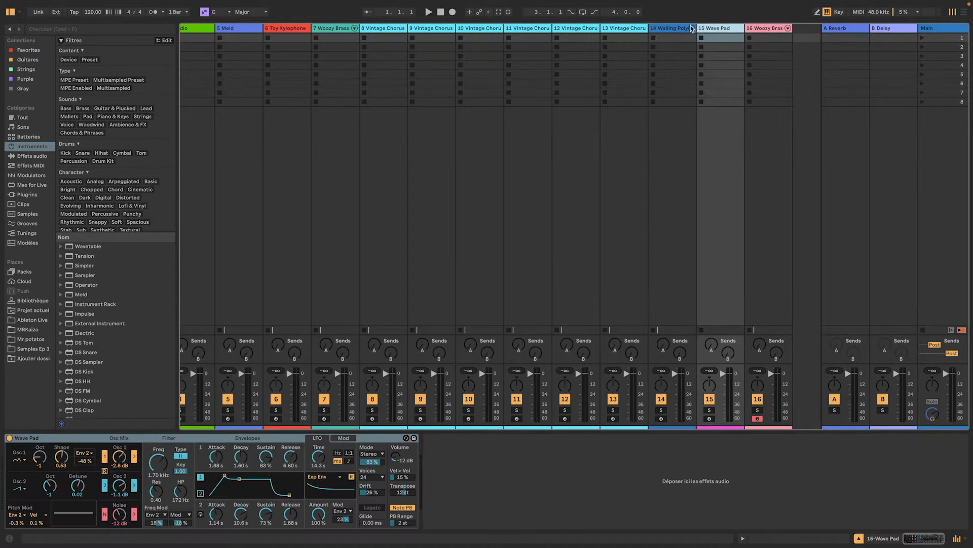
left_click(674, 27)
left_click(720, 25)
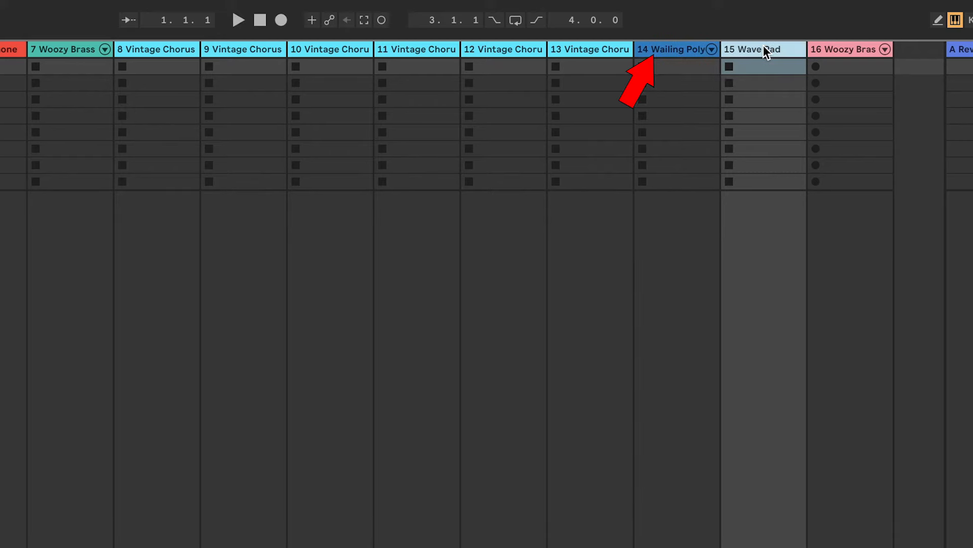
left_click(854, 46)
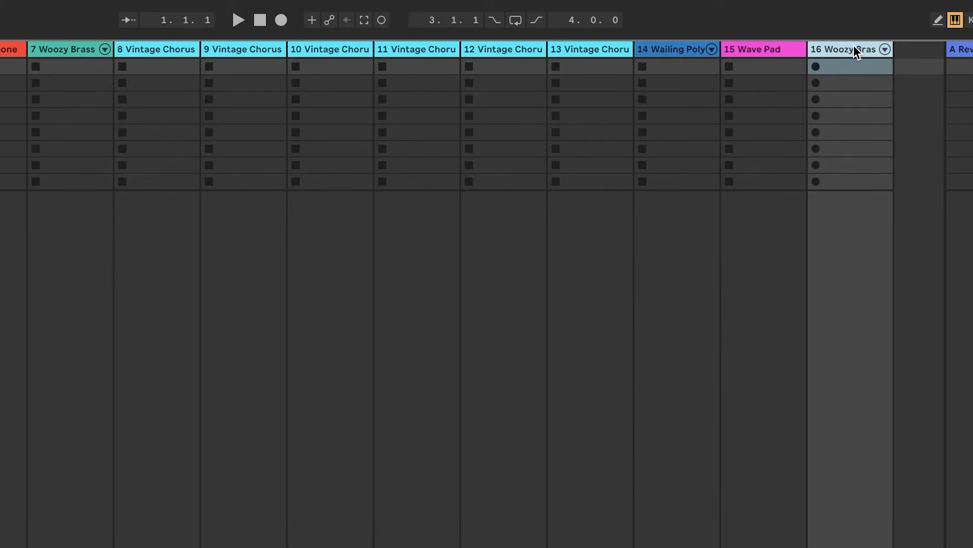
key("Delete")
key("Delete")
key("Delete")
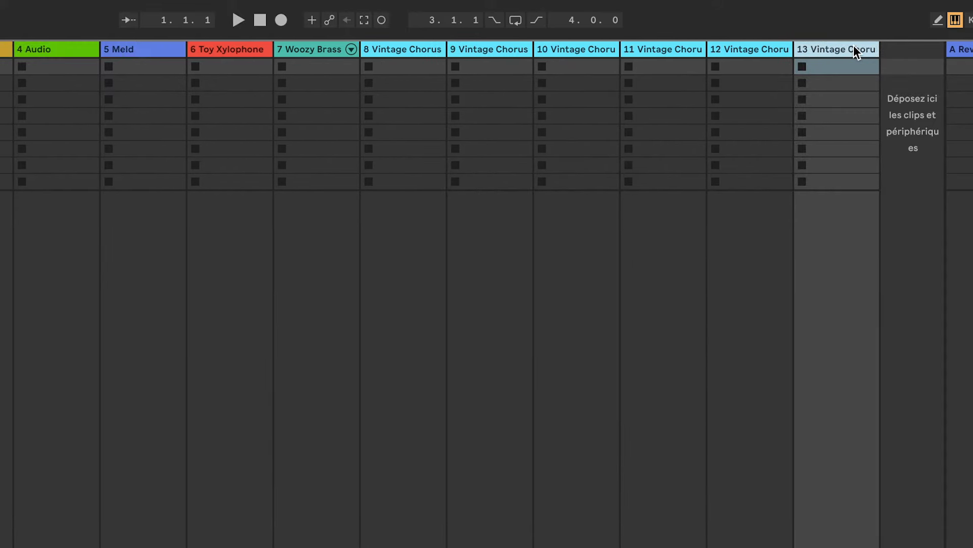
Step: Delete the Vintage Chorus Bass tracks 13, 12 and 11
key("Delete")
key("Delete")
right_click(714, 47)
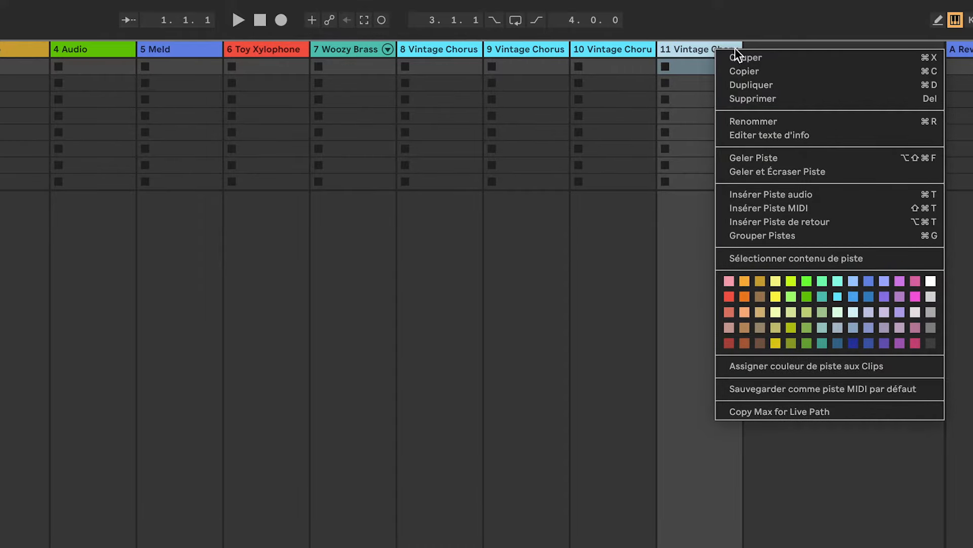
left_click(739, 98)
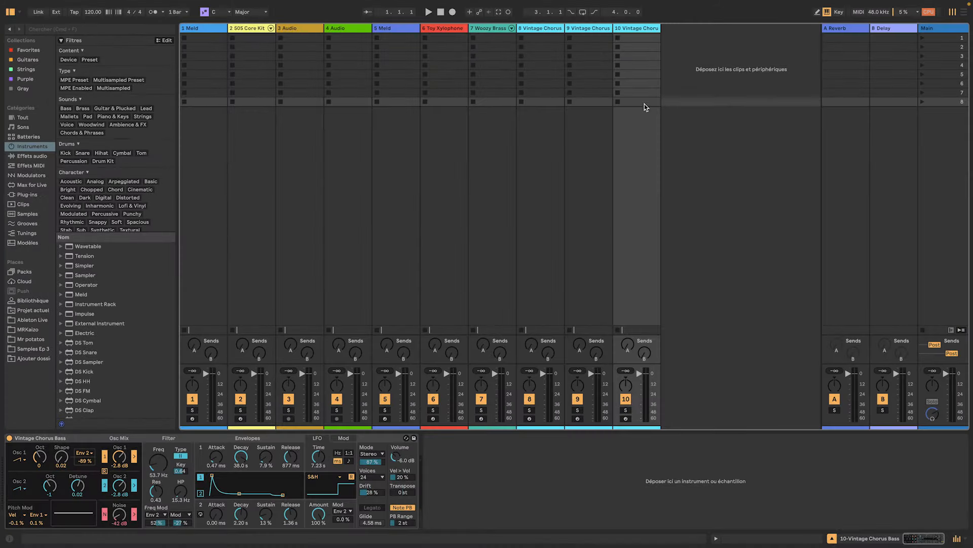
right_click(629, 244)
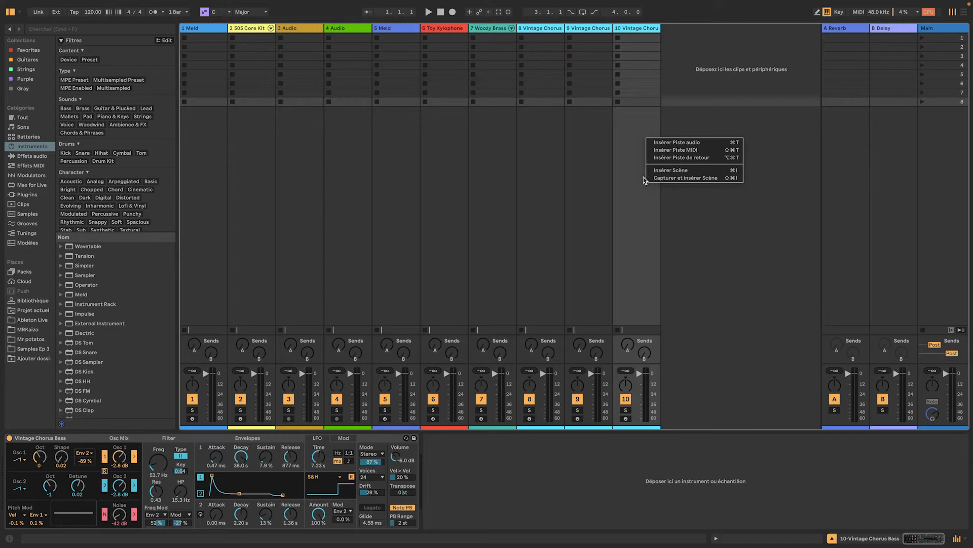
left_click(625, 114)
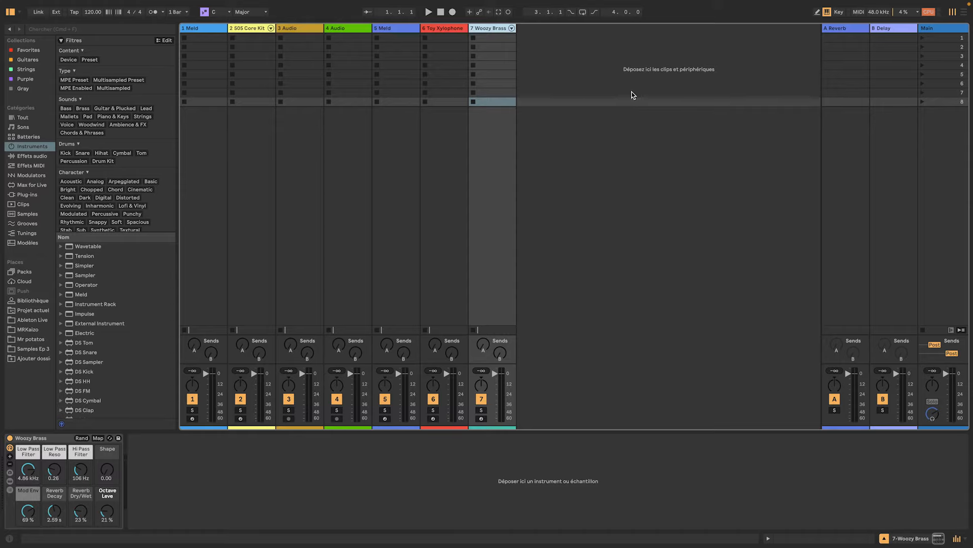
Step: Delete every track except the first Meld track, and undo the deletions
key("BackSpace")
key("BackSpace")
key("BackSpace")
key("BackSpace")
key("BackSpace")
key("BackSpace")
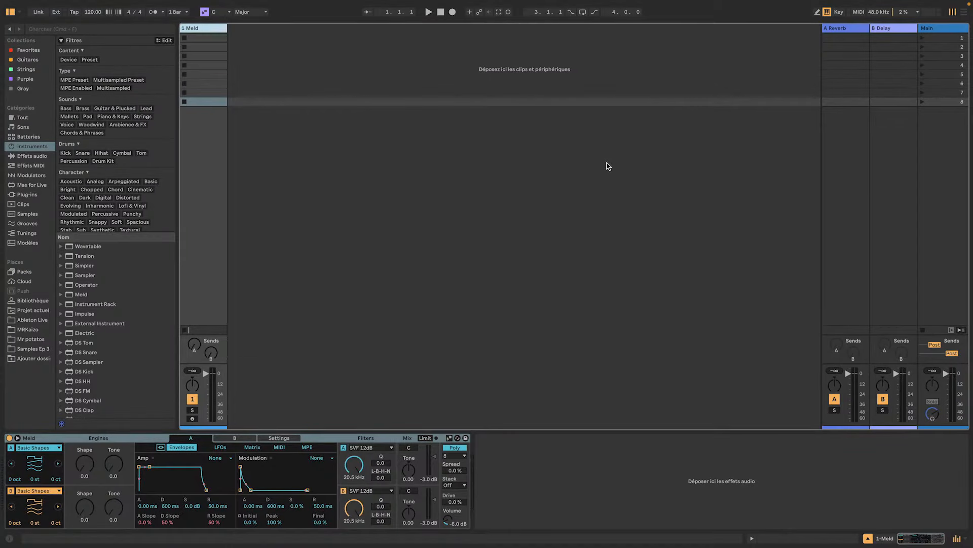
key("super+z")
key("super+z")
key("super+z")
key("super+z")
key("super+z")
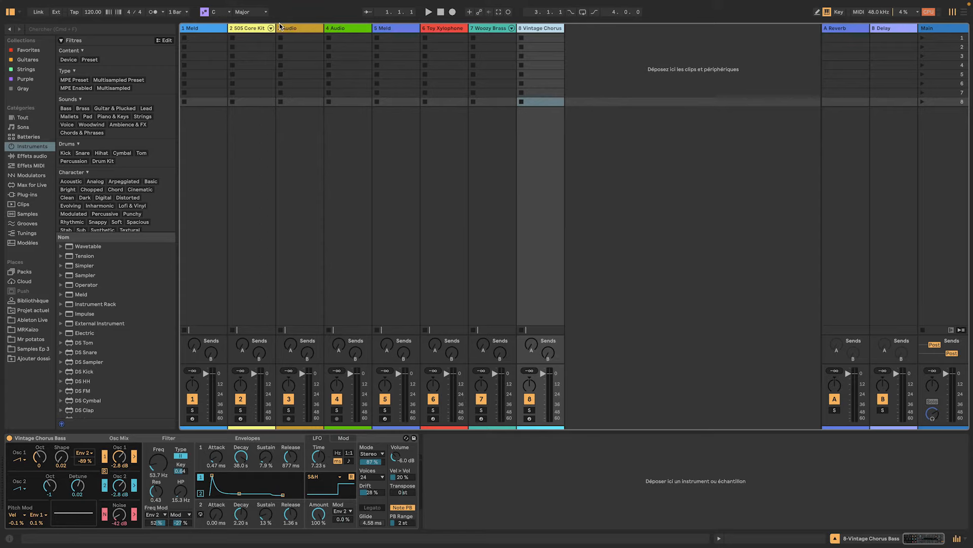
Step: Delete both empty audio tracks as well as the Woozy Brass and Vintage Chorus Bass tracks
left_click(290, 28)
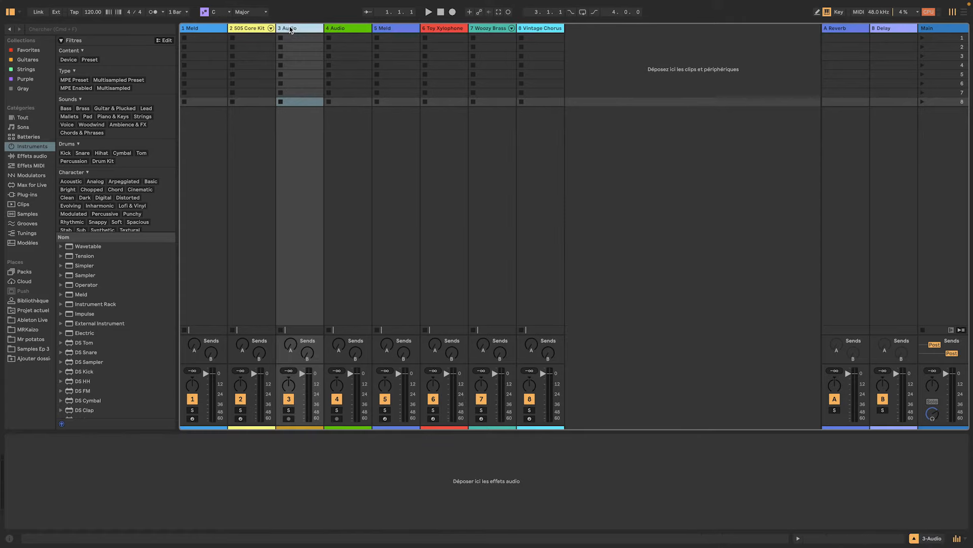
key("Delete")
key("Delete")
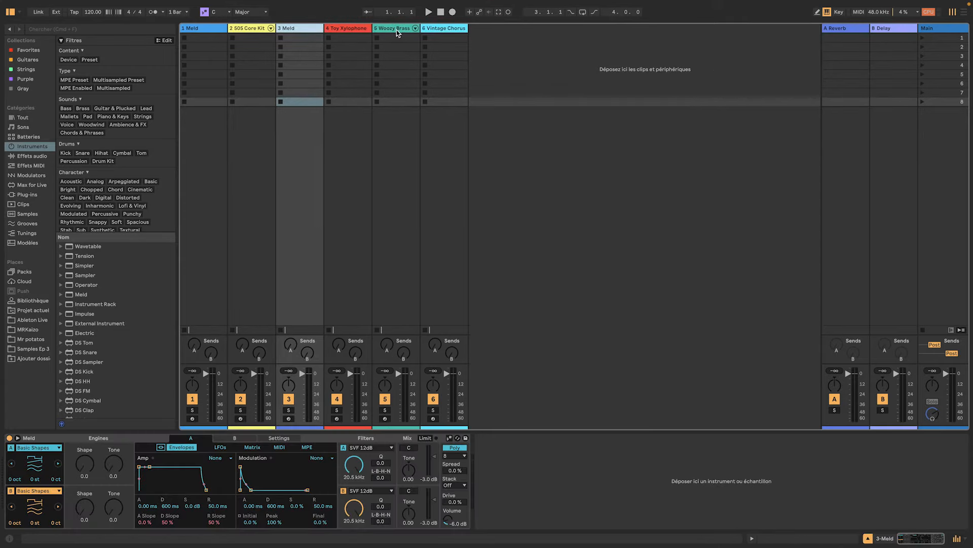
left_click(441, 28)
key("Delete")
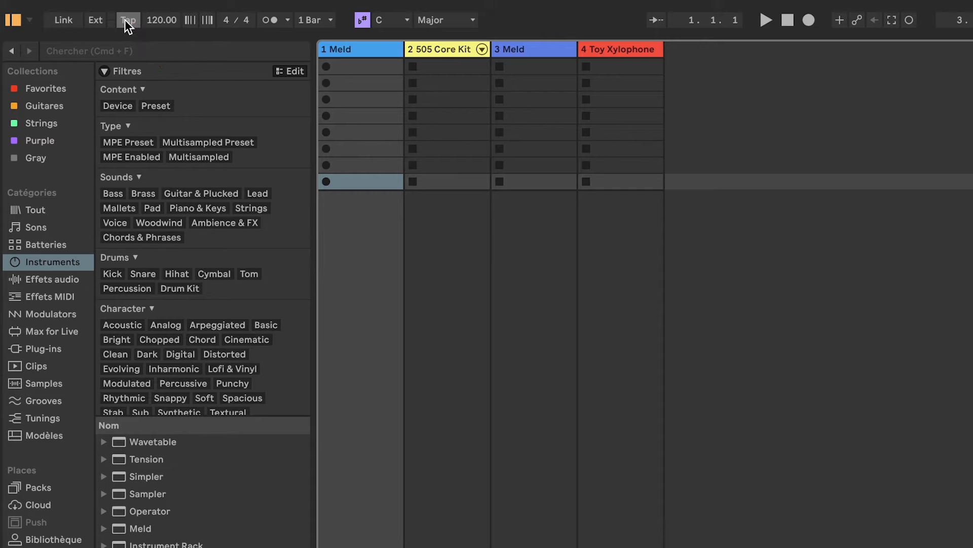
Step: Tap in the song tempo and round it to 87 BPM
left_click(125, 20)
left_click(125, 20)
left_click(125, 20)
left_click(125, 20)
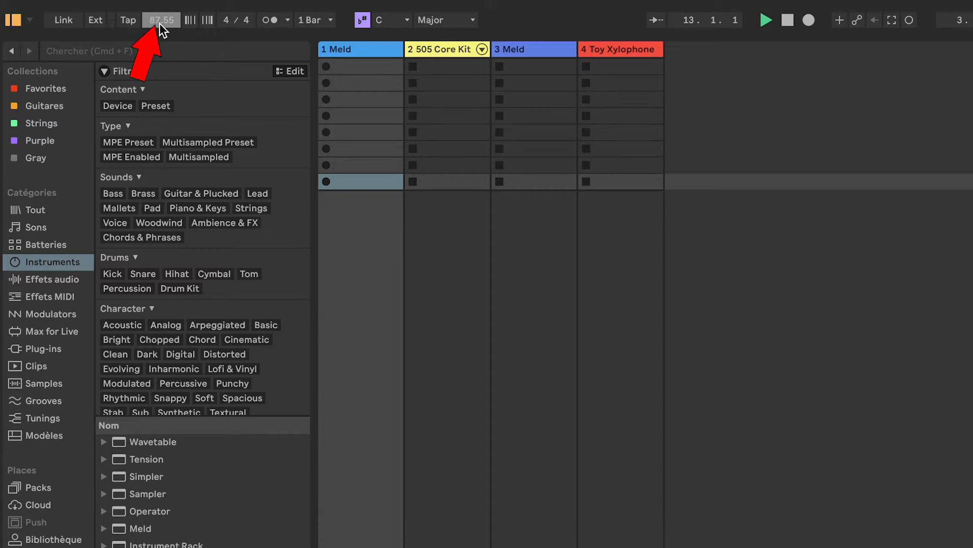
key("Return")
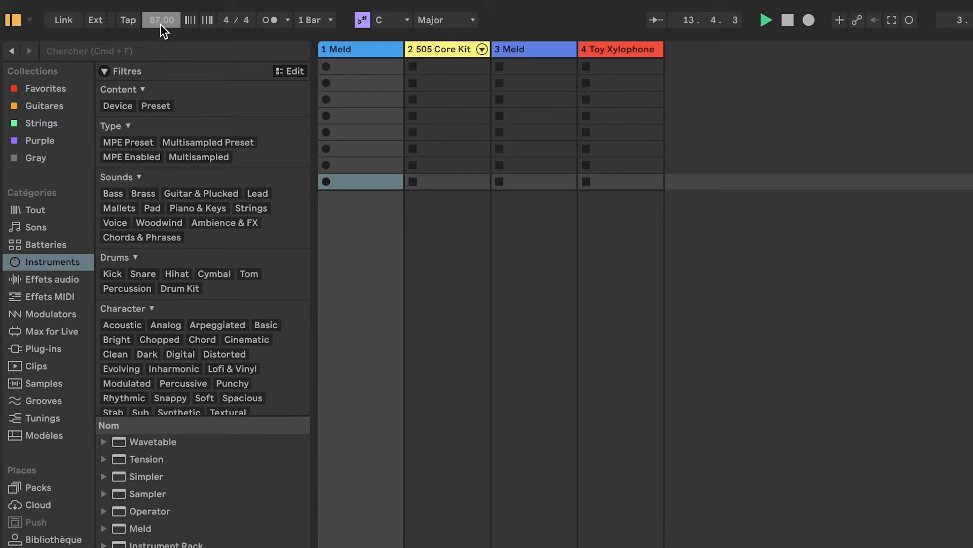
Step: Try a tempo of 140 BPM and set it back to 87 BPM
type("140")
key("Return")
type("87")
key("Return")
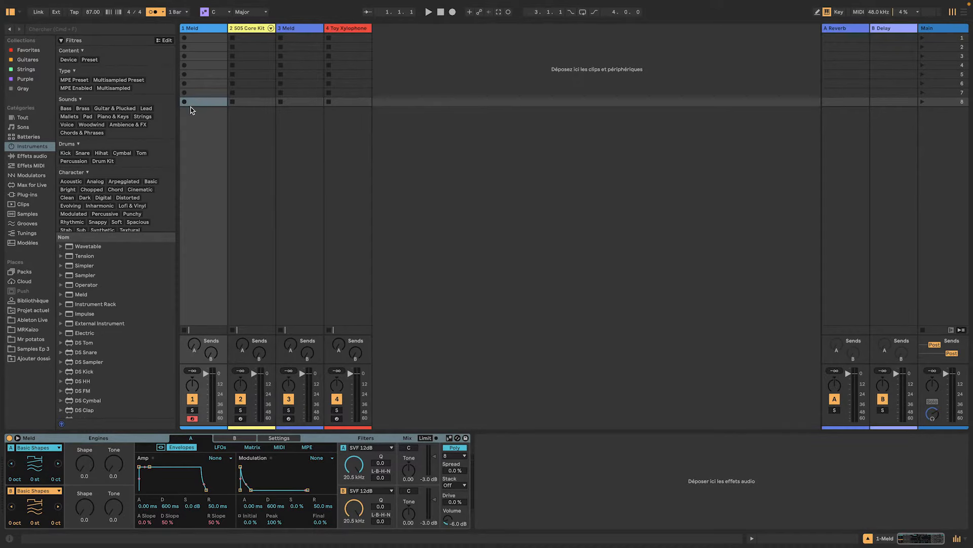
Step: Record a session clip into the first slot of the first Meld track
left_click(206, 38)
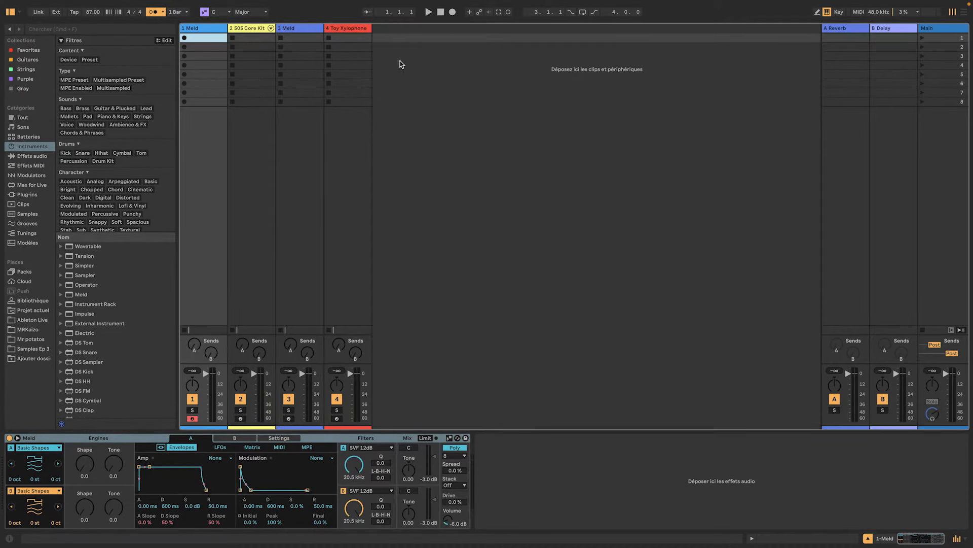
left_click(509, 12)
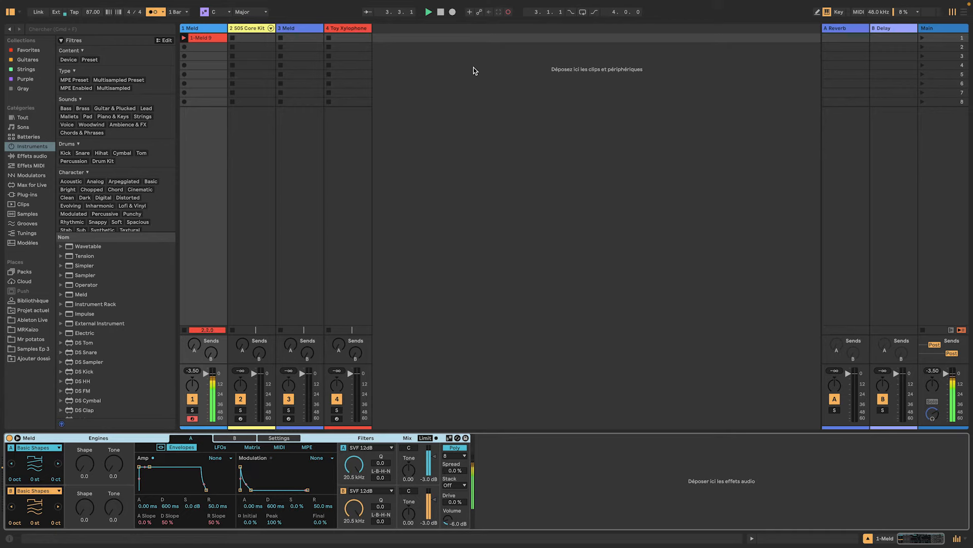
left_click(509, 13)
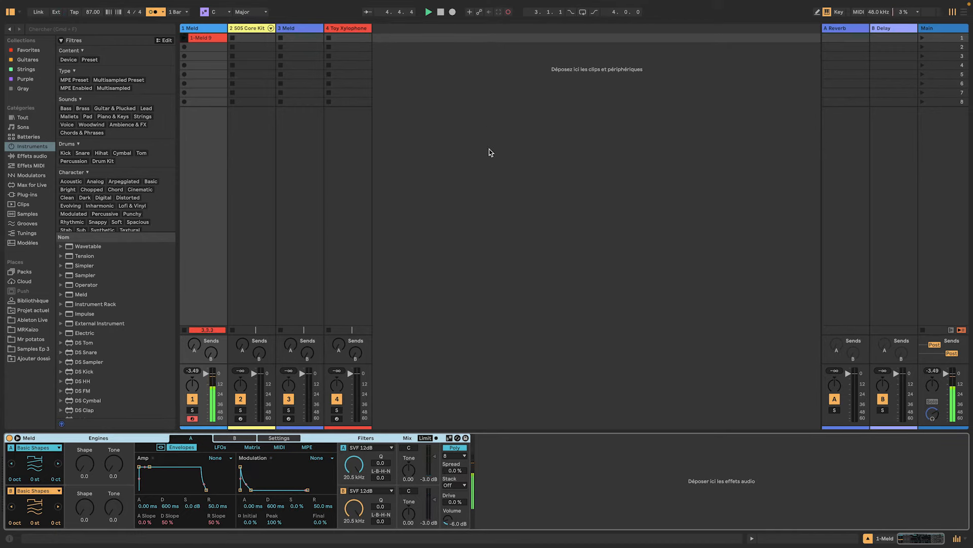